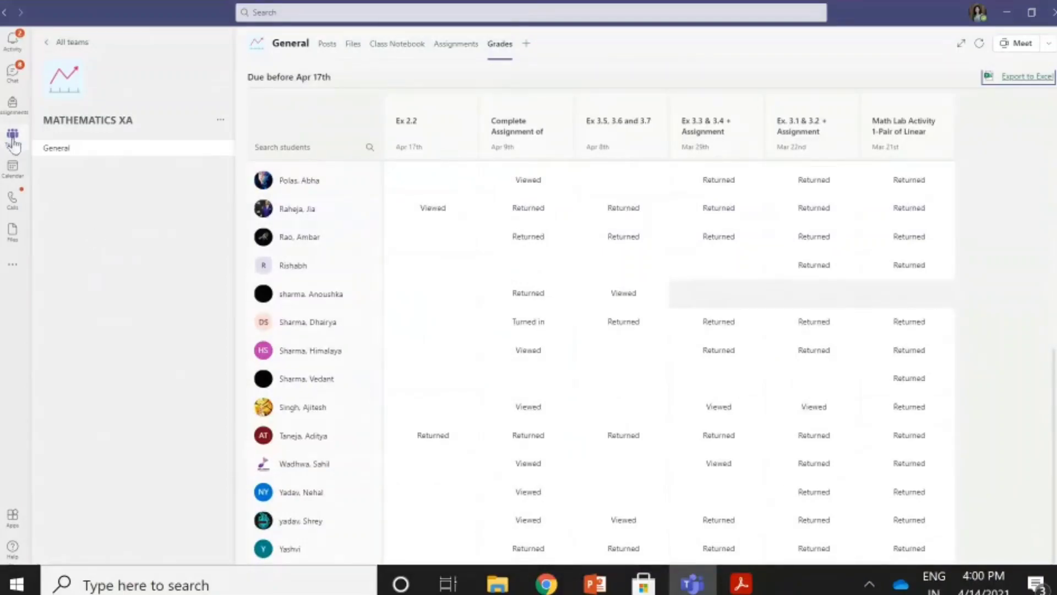
# Show the Assignments page across all classes and bring up the Create options.
pyautogui.click(56, 47)
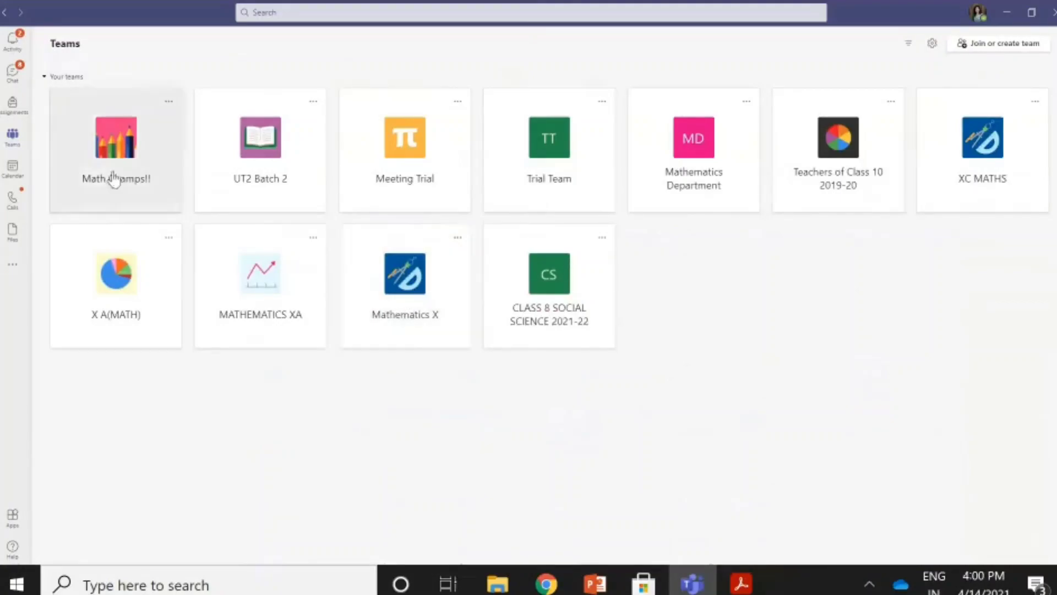
pyautogui.click(14, 116)
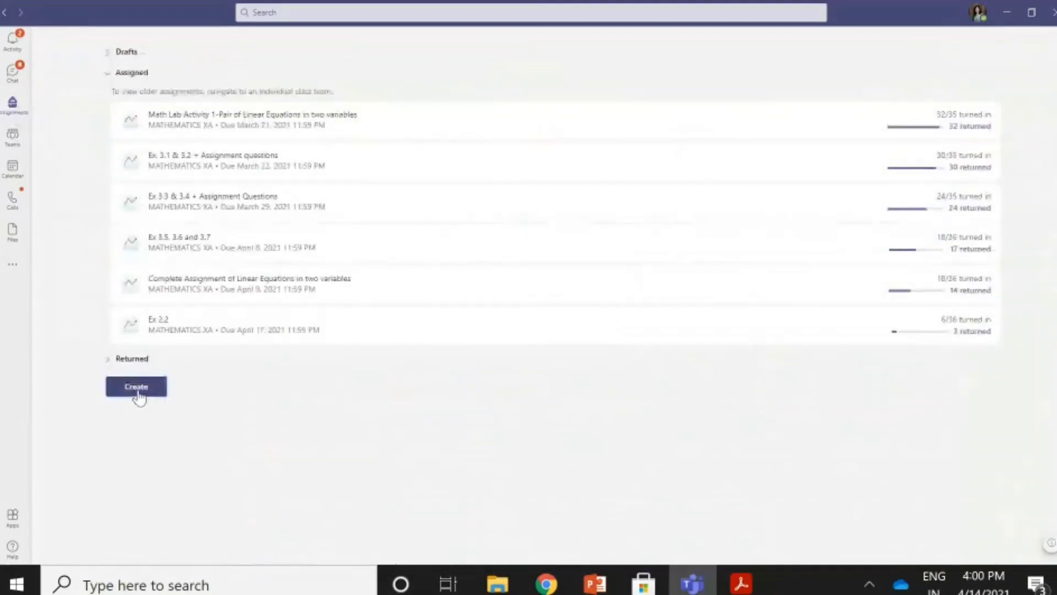
pyautogui.click(137, 388)
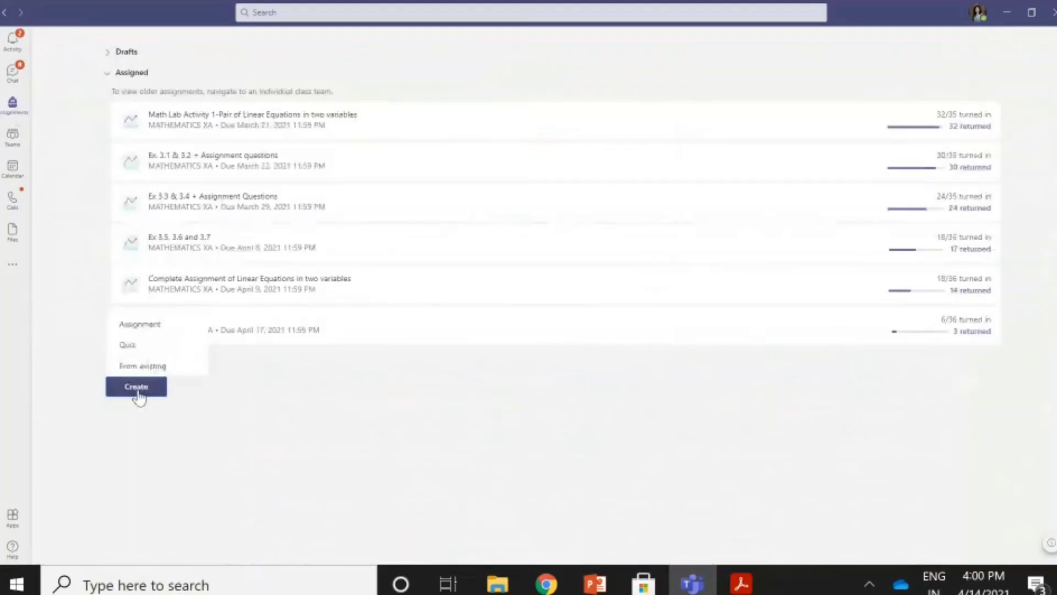
# Start a new assignment, choose the Mathematics X class, and continue to the details form.
pyautogui.click(135, 328)
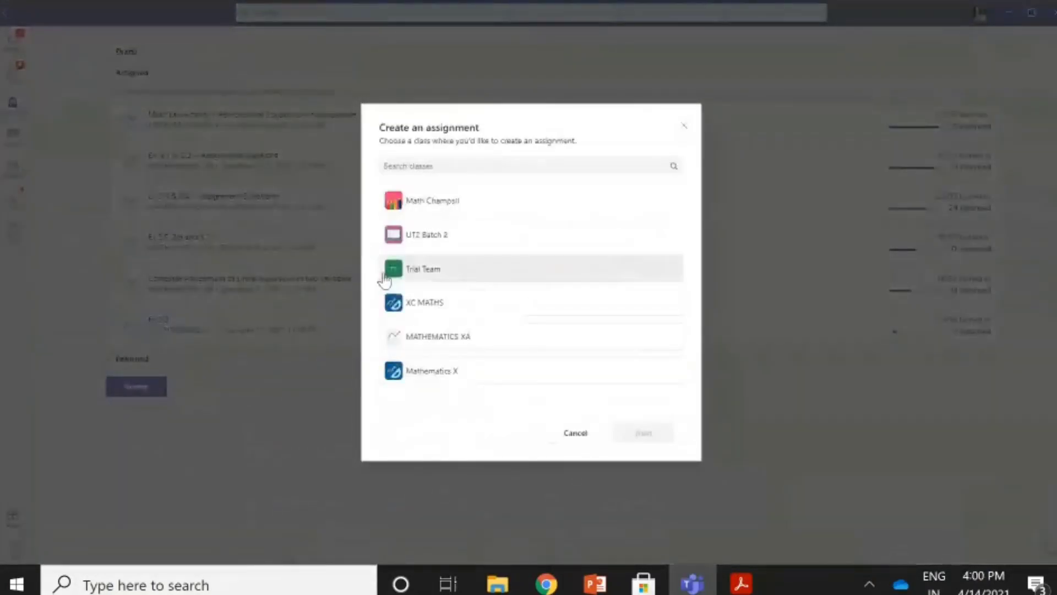
pyautogui.click(408, 380)
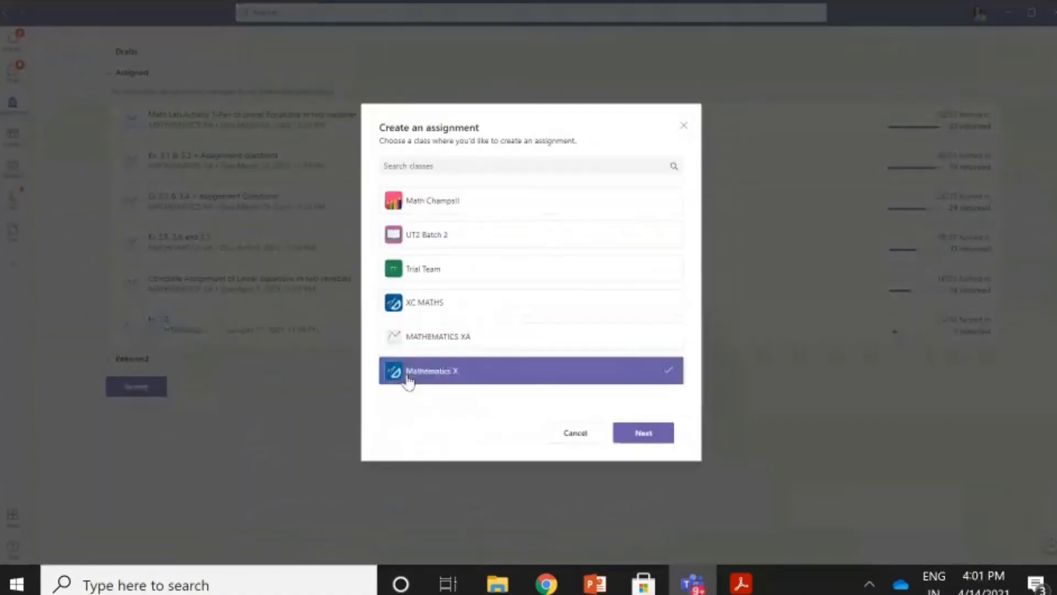
pyautogui.click(644, 433)
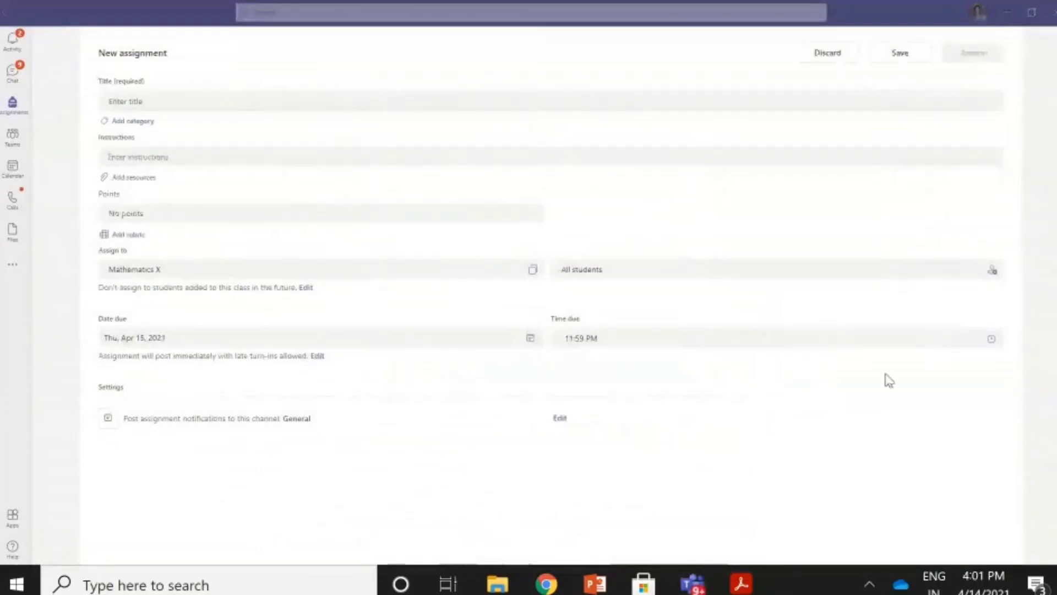
# Title the assignment 'Assignment 1-Linear Equations in two variables'.
pyautogui.click(111, 101)
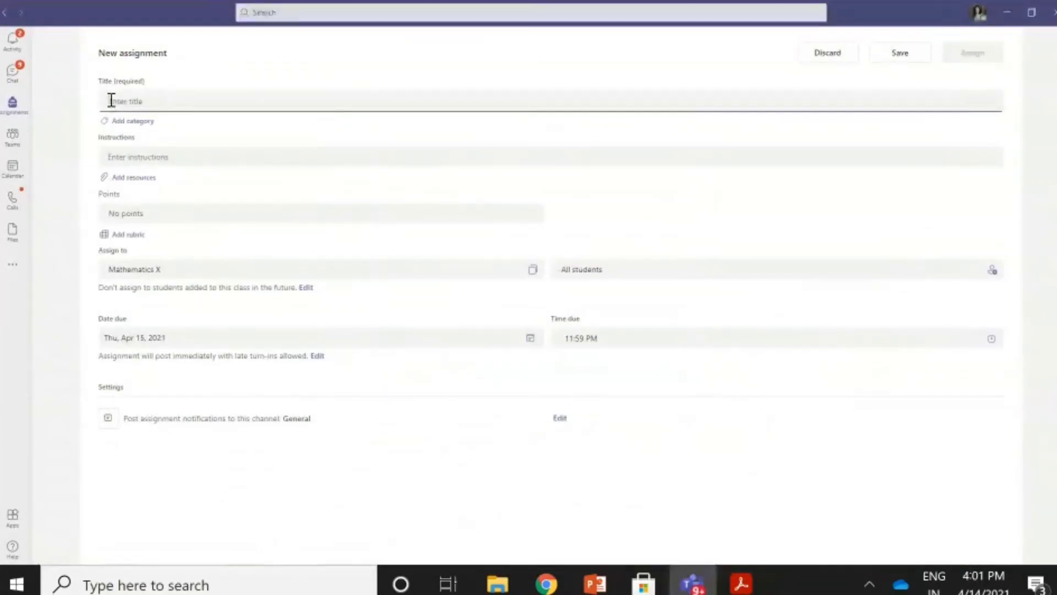
pyautogui.write('Linear E')
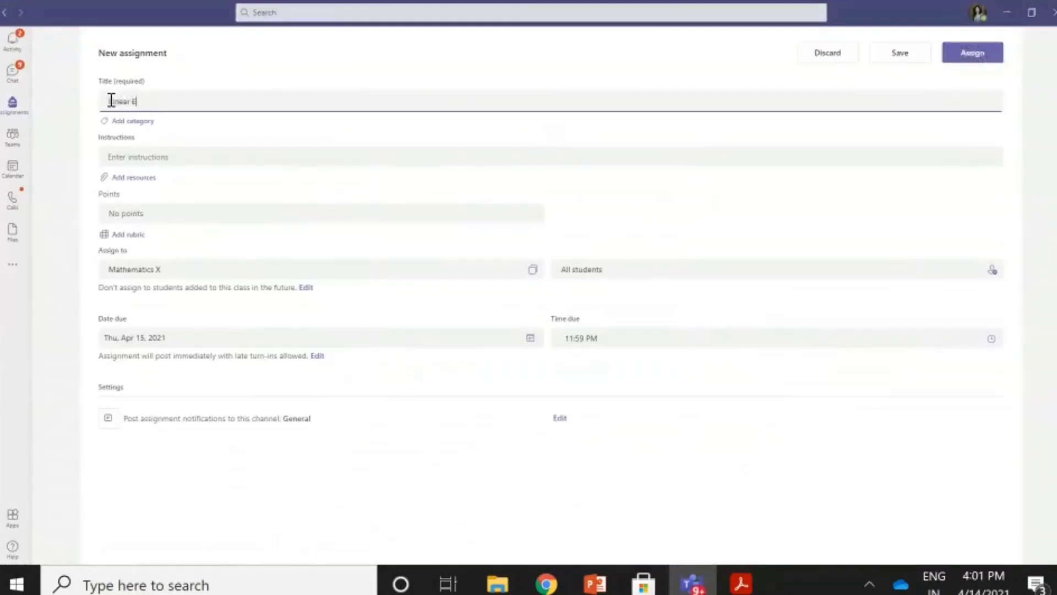
pyautogui.write('quations in two var')
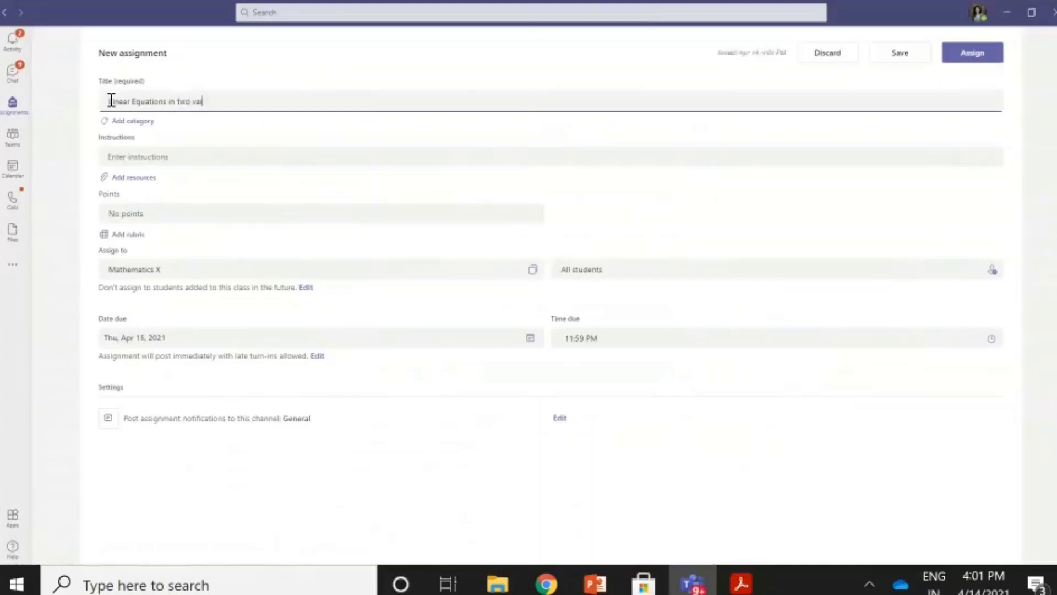
pyautogui.write('iables')
pyautogui.click(111, 100)
pyautogui.write('Assignment ')
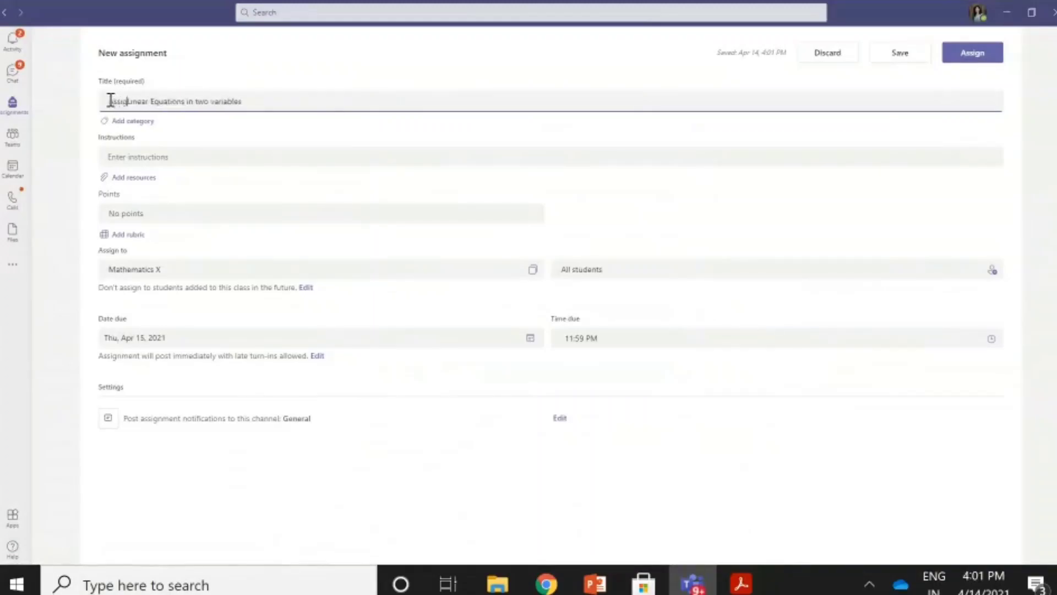
pyautogui.write('1')
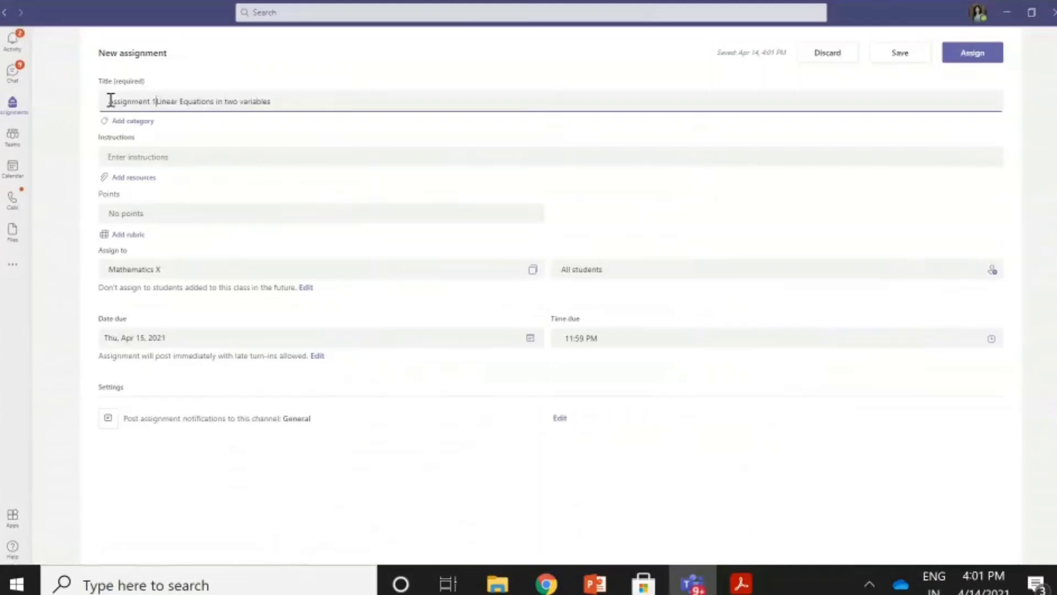
pyautogui.write('-')
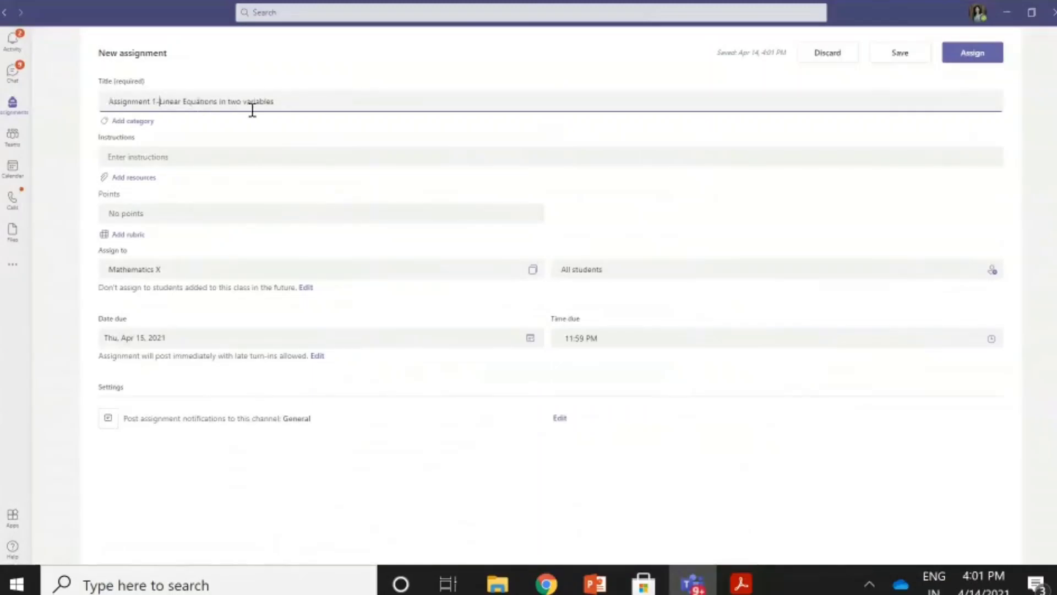
# Add the instructions 'Complete all questions and upload the pdf'.
pyautogui.click(117, 158)
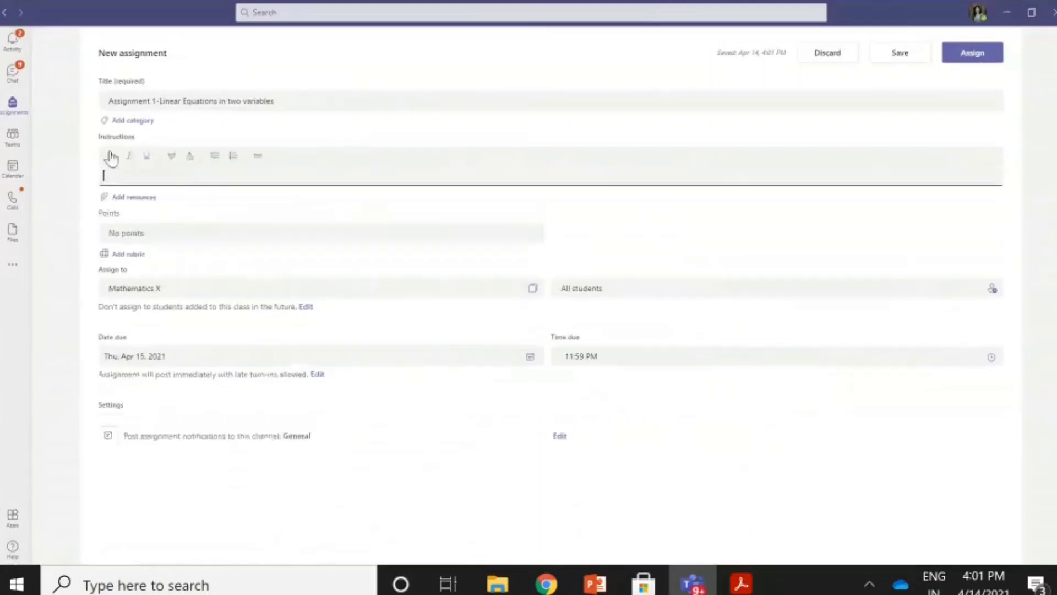
pyautogui.write('Complete all questions ')
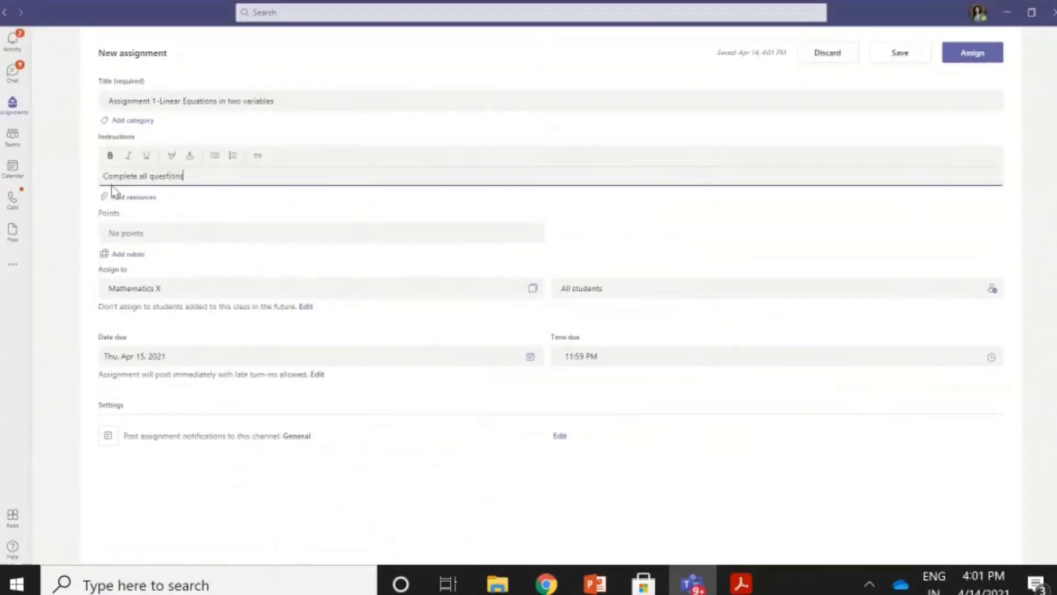
pyautogui.write('and upload the pdf')
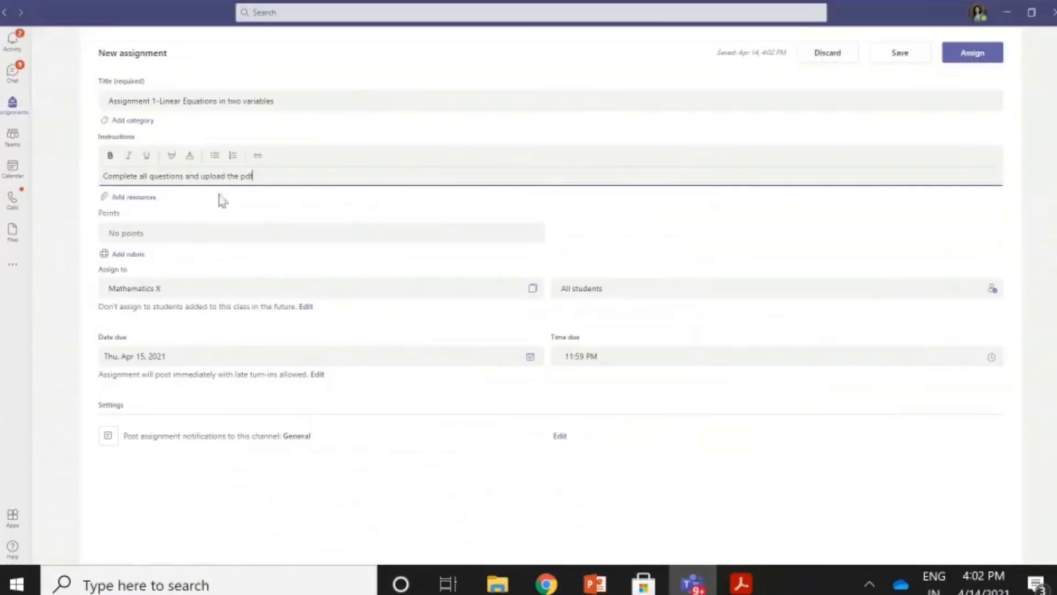
pyautogui.click(134, 199)
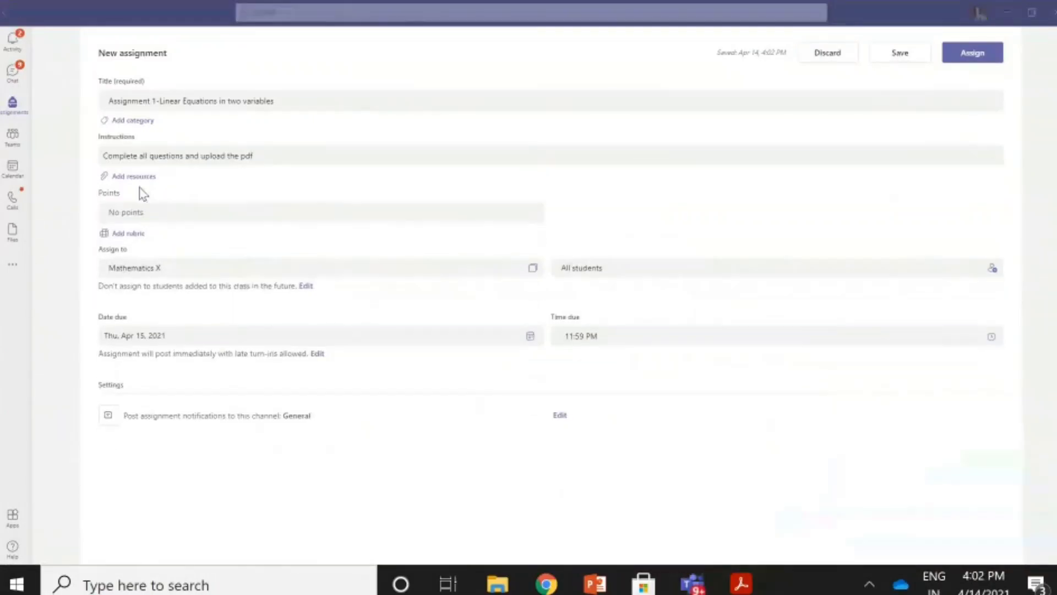
# Upload ASSIGNMENT - Linear Equations- X.pdf from the Desktop as an assignment resource.
pyautogui.click(136, 176)
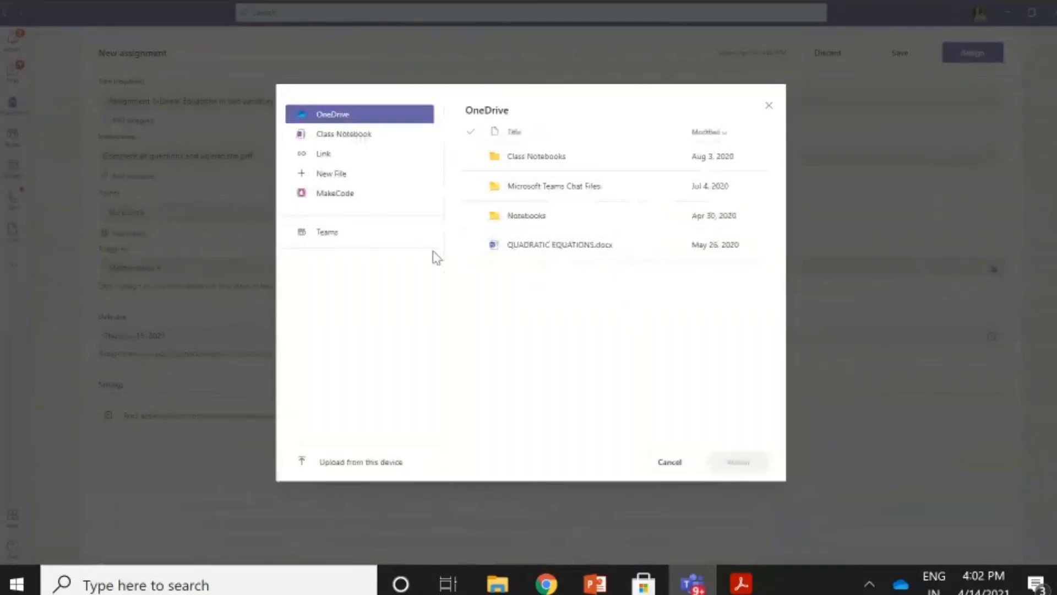
pyautogui.click(345, 466)
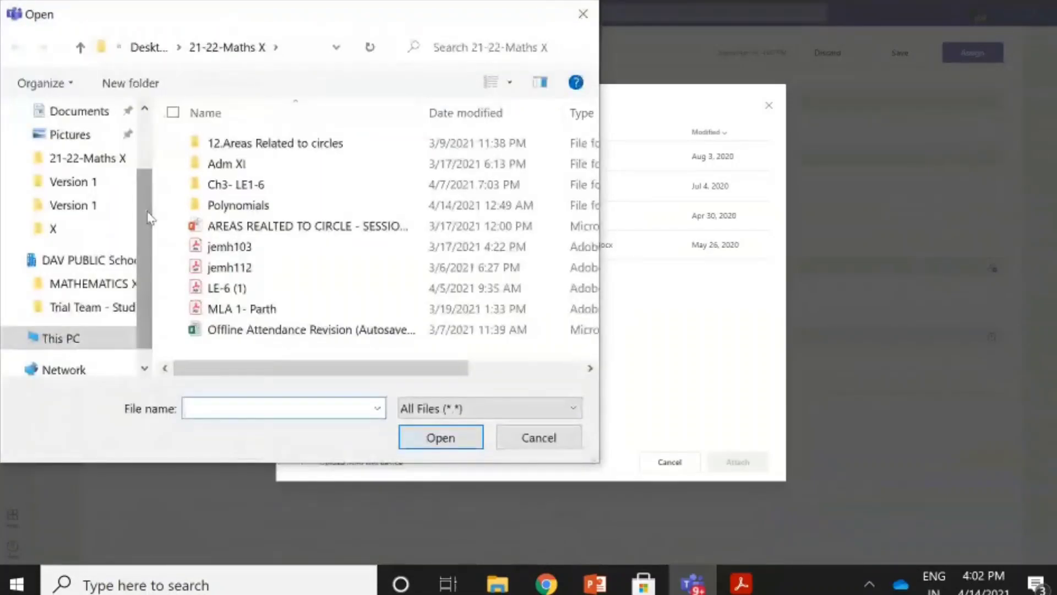
pyautogui.scroll(2, 85, 173)
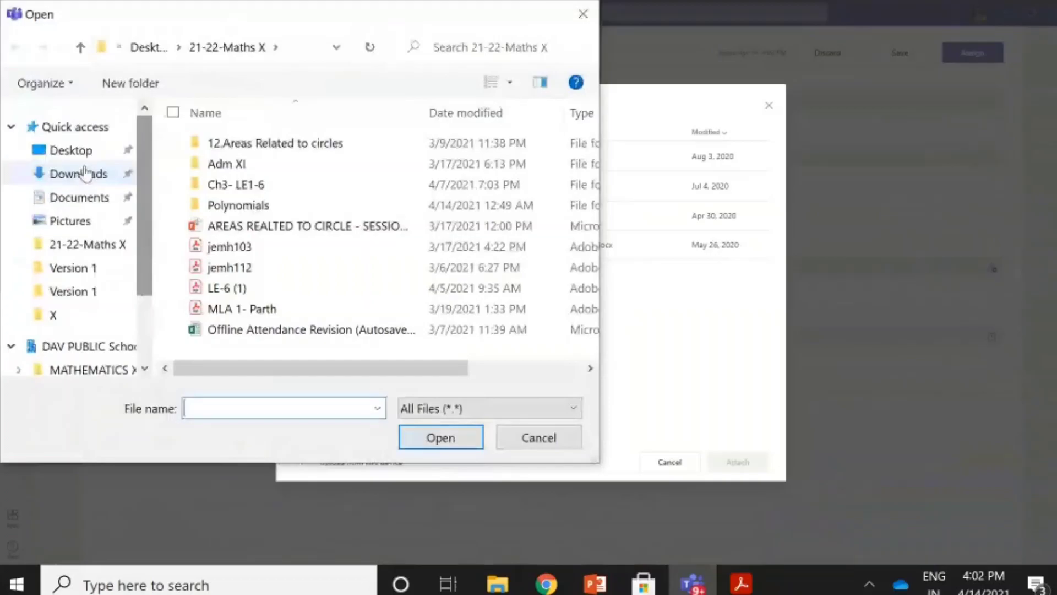
pyautogui.click(70, 151)
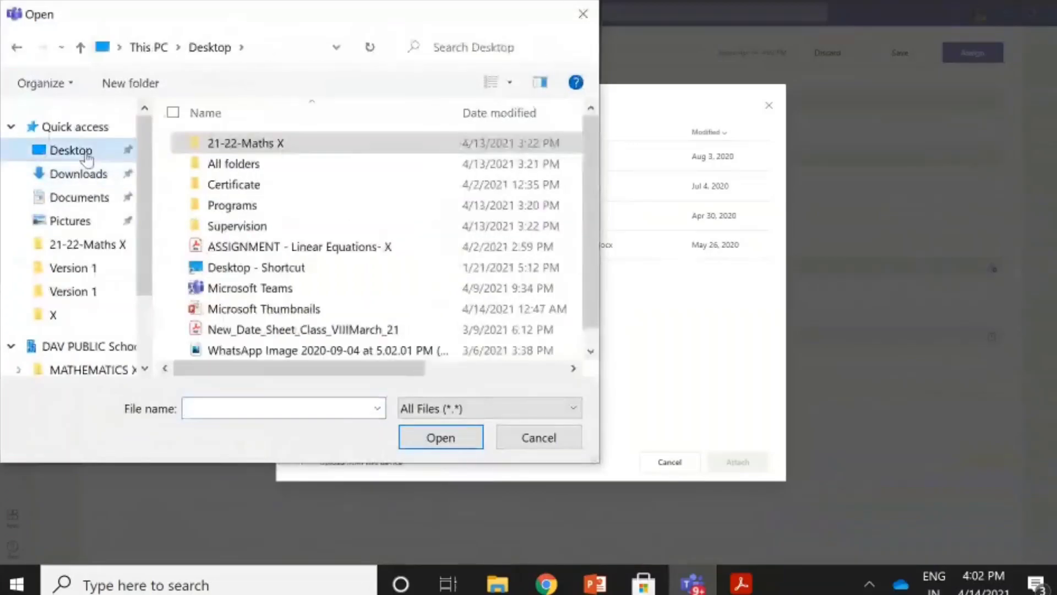
pyautogui.moveTo(88, 158)
pyautogui.mouseDown()
pyautogui.moveTo(110, 185)
pyautogui.moveTo(85, 152)
pyautogui.mouseUp()
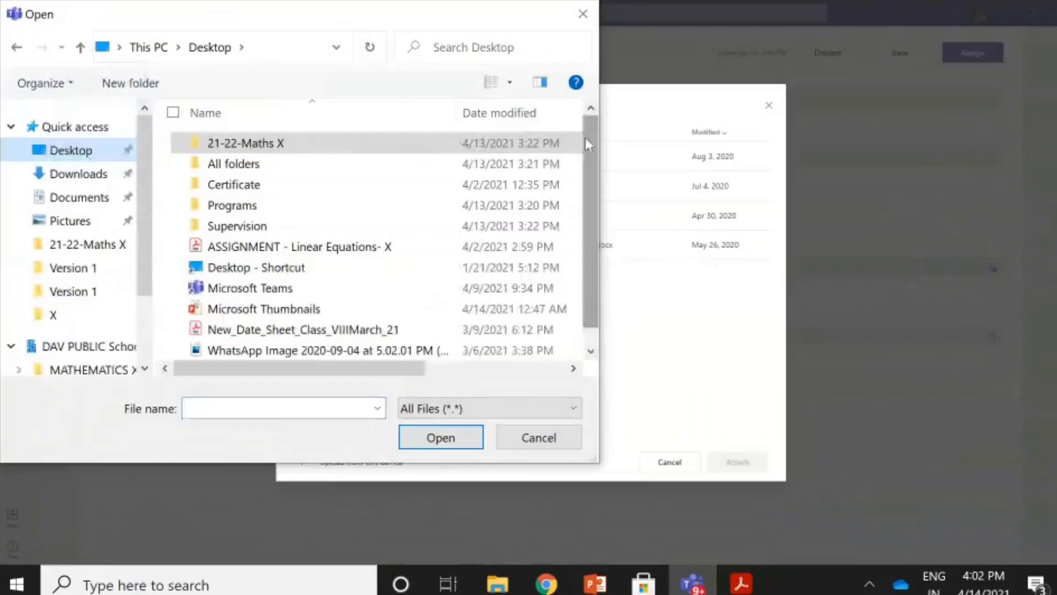
pyautogui.scroll(-1, 378, 232)
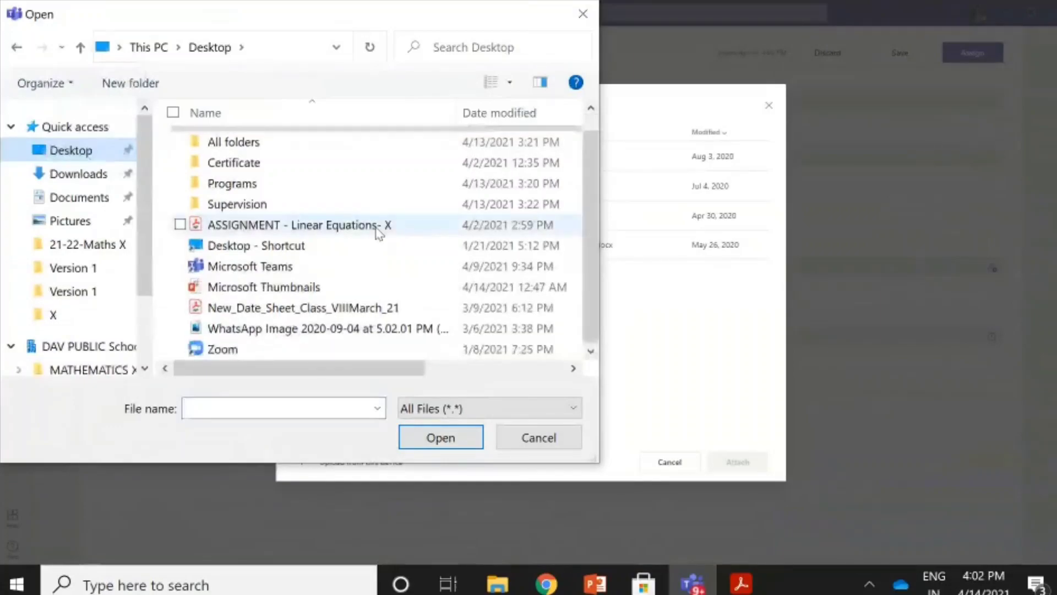
pyautogui.click(376, 227)
pyautogui.click(441, 438)
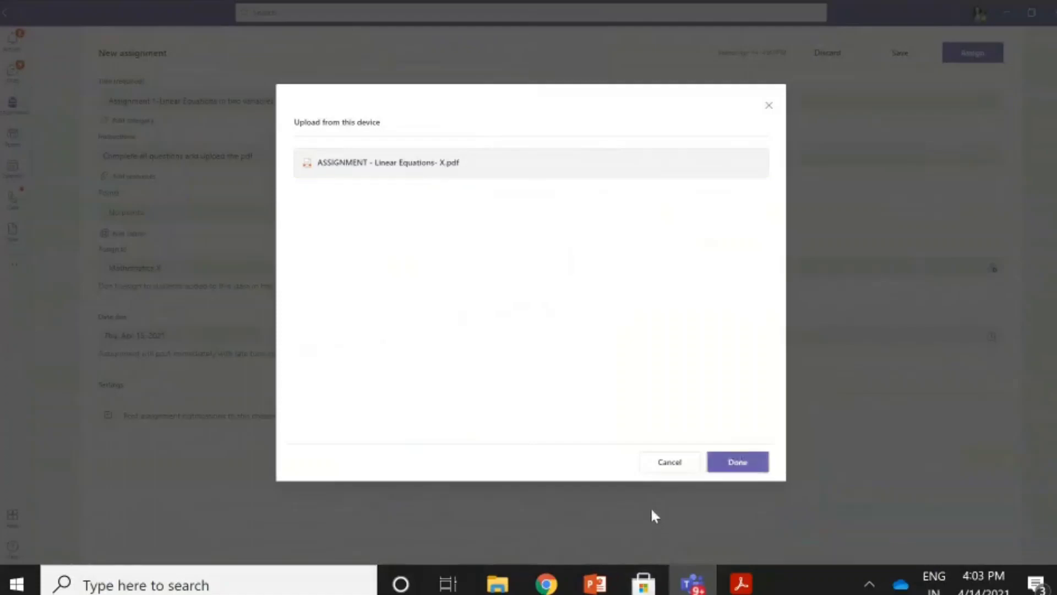
# Attach the uploaded linear equations PDF to the assignment.
pyautogui.click(741, 468)
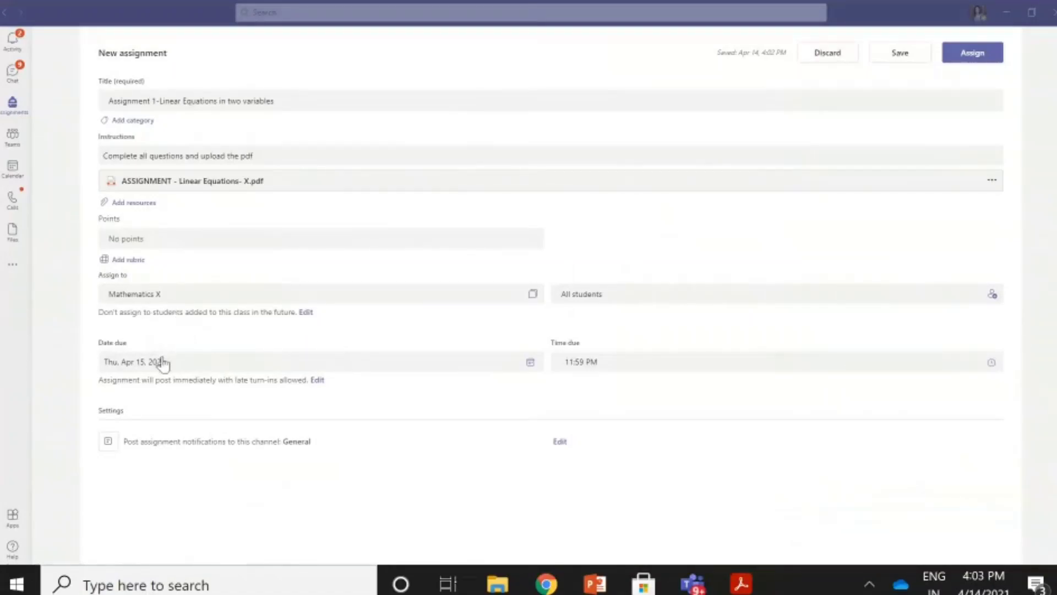
pyautogui.click(530, 362)
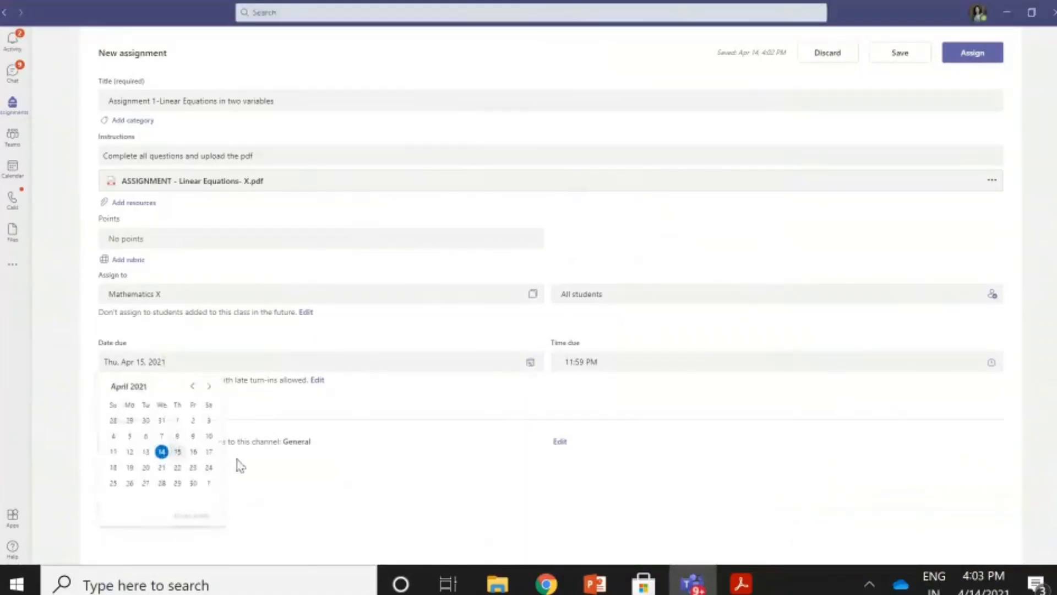
# Set the due date to April 17, 2021 and assign it to Mathematics X.
pyautogui.click(209, 452)
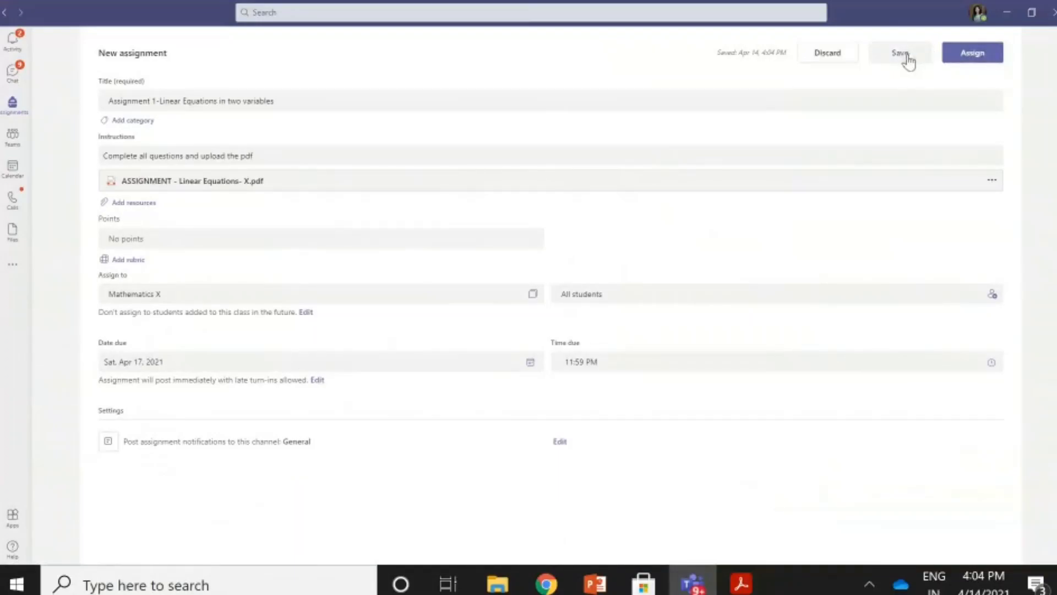
pyautogui.click(967, 61)
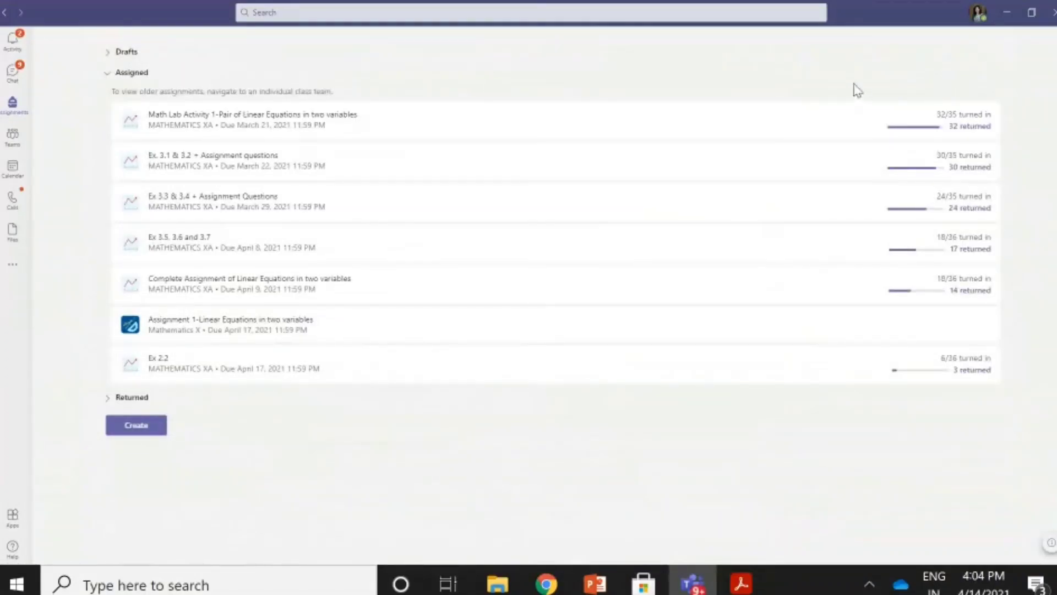
# Open the Mathematics X team and view the newly posted linear equations assignment.
pyautogui.click(13, 137)
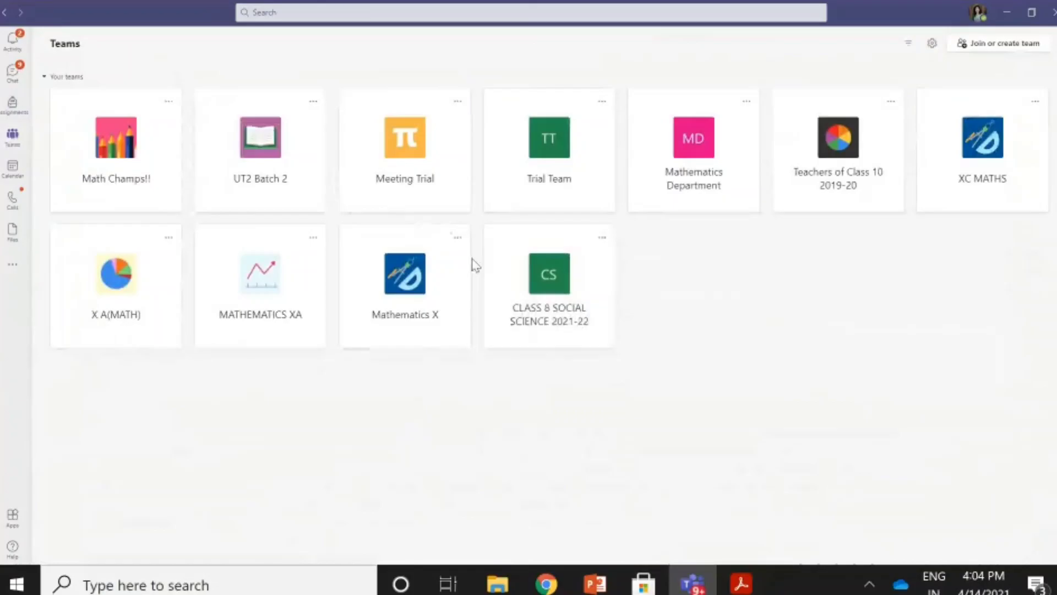
pyautogui.click(424, 295)
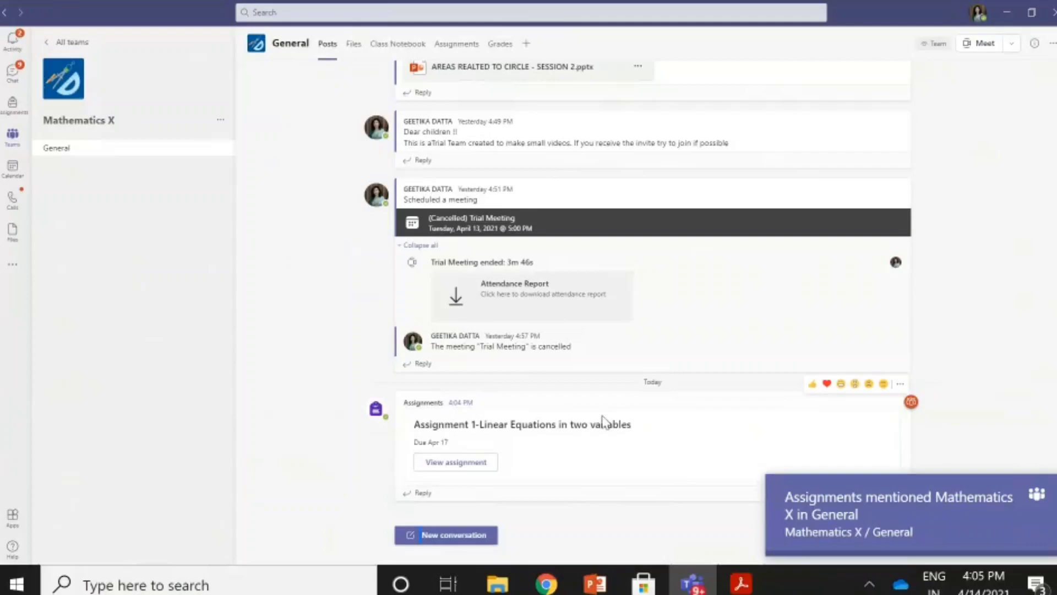
pyautogui.click(463, 465)
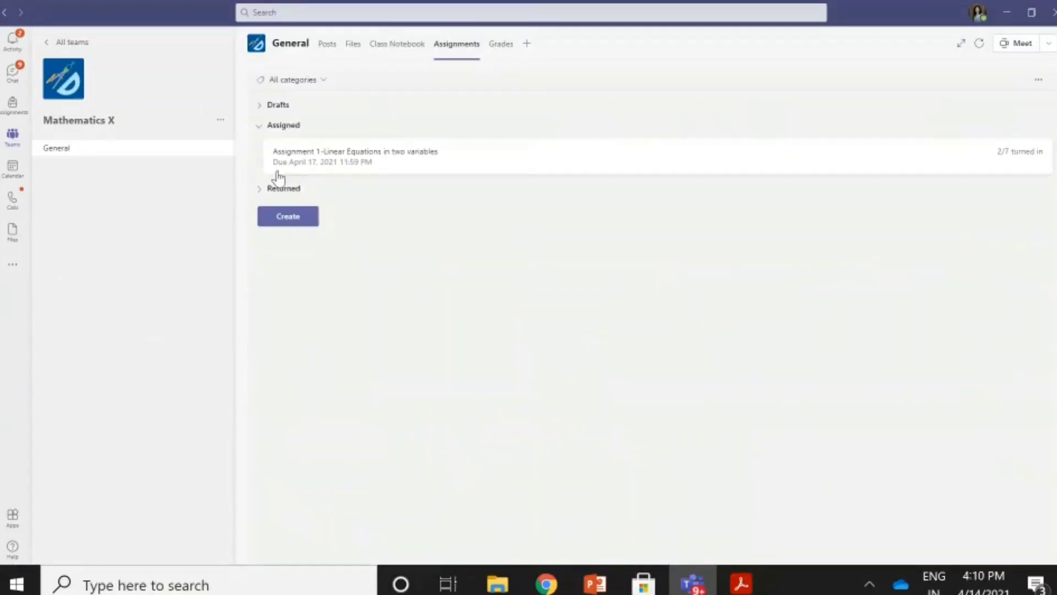
# Open the linear equations assignment and one student's turned-in PDF.
pyautogui.click(323, 166)
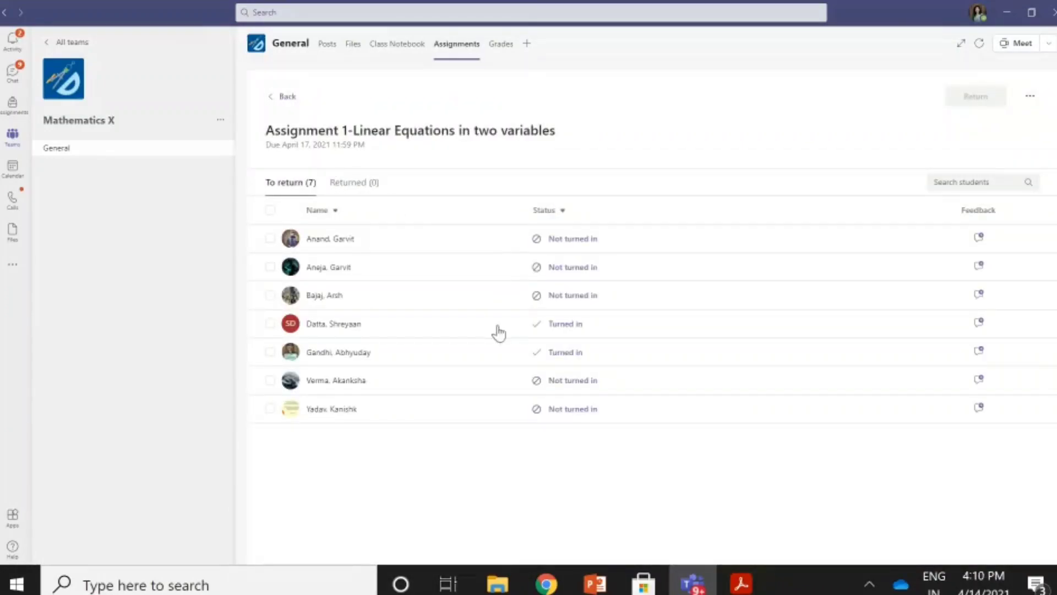
pyautogui.click(552, 357)
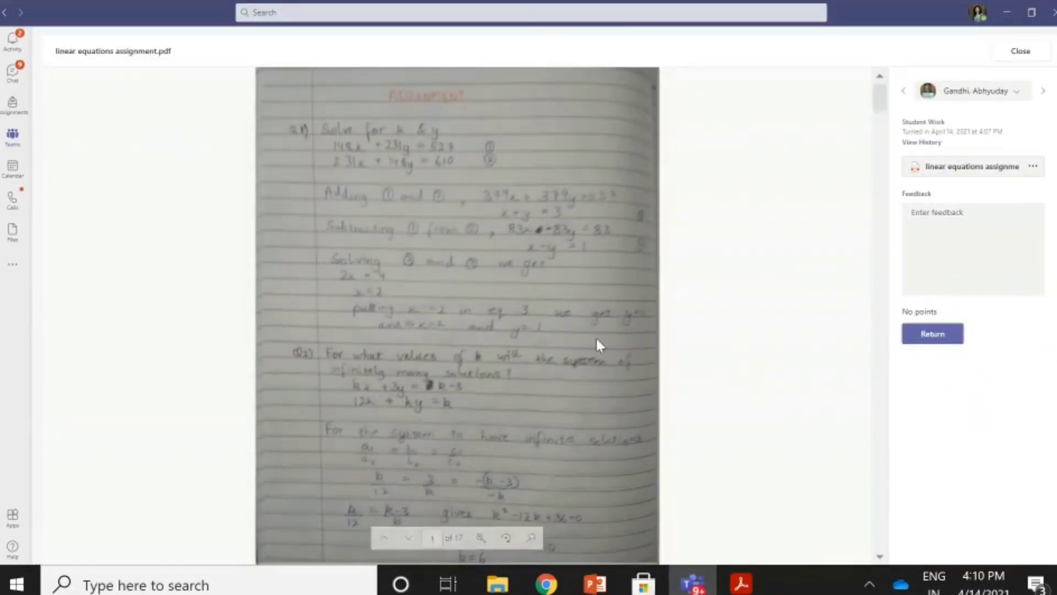
# Scroll through the student's handwritten pages and download the submitted PDF to Downloads.
pyautogui.click(923, 218)
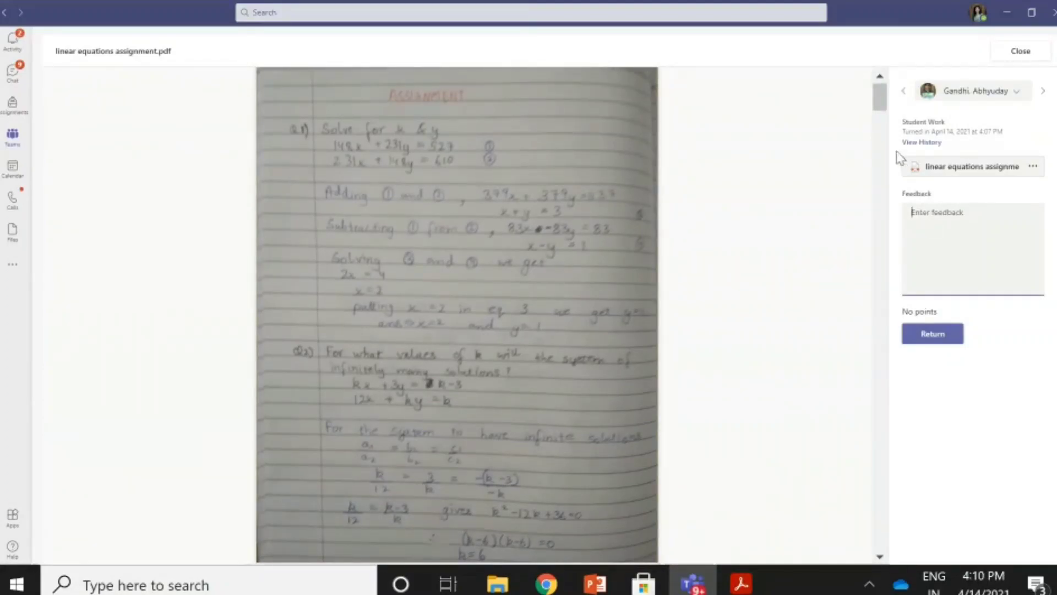
pyautogui.scroll(-10, 880, 110)
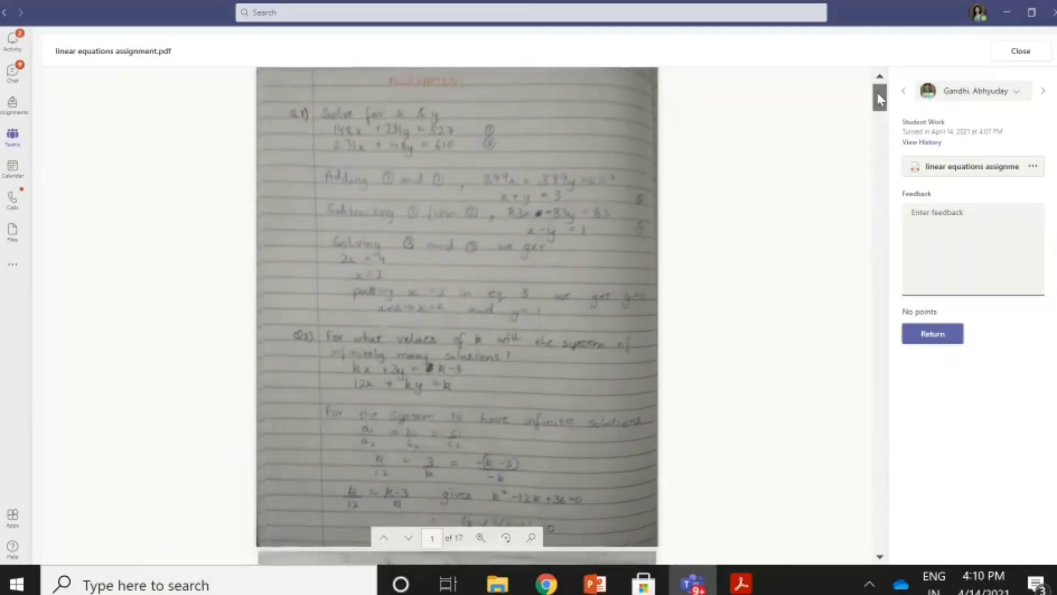
pyautogui.scroll(-1, 880, 169)
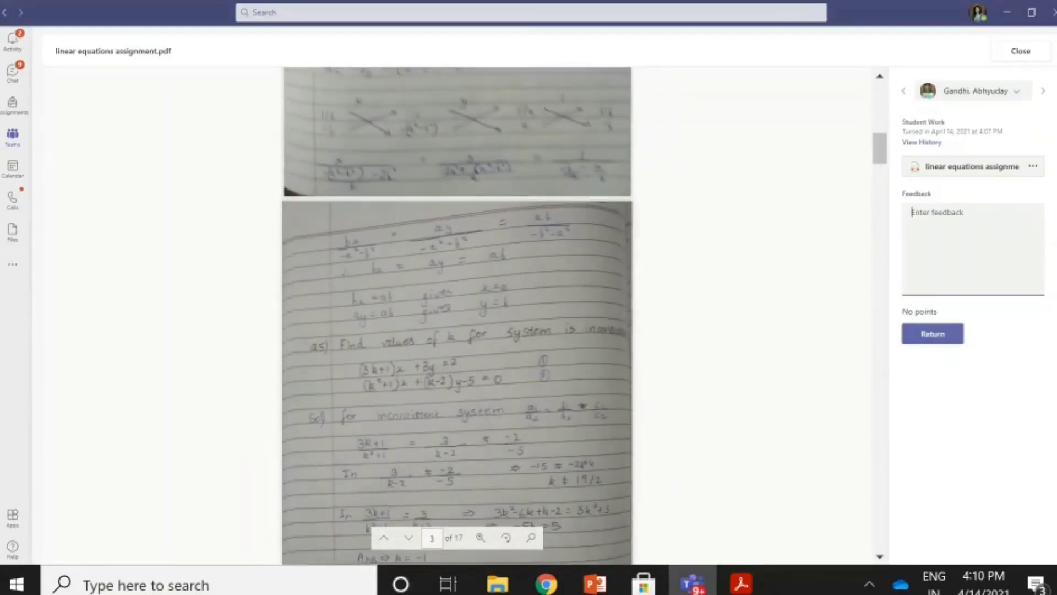
pyautogui.scroll(-4, 457, 314)
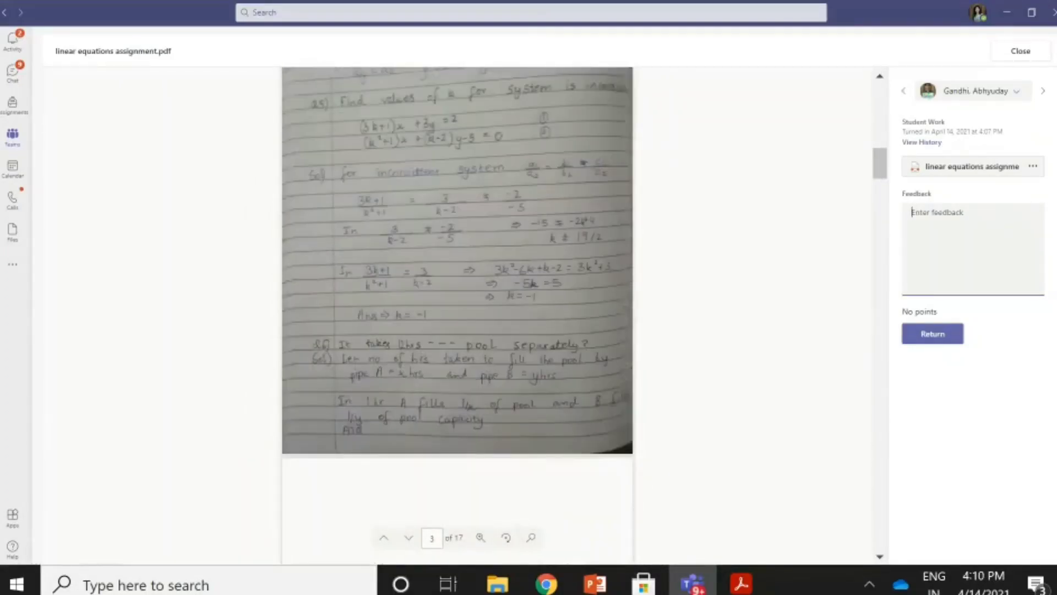
pyautogui.scroll(-7, 457, 314)
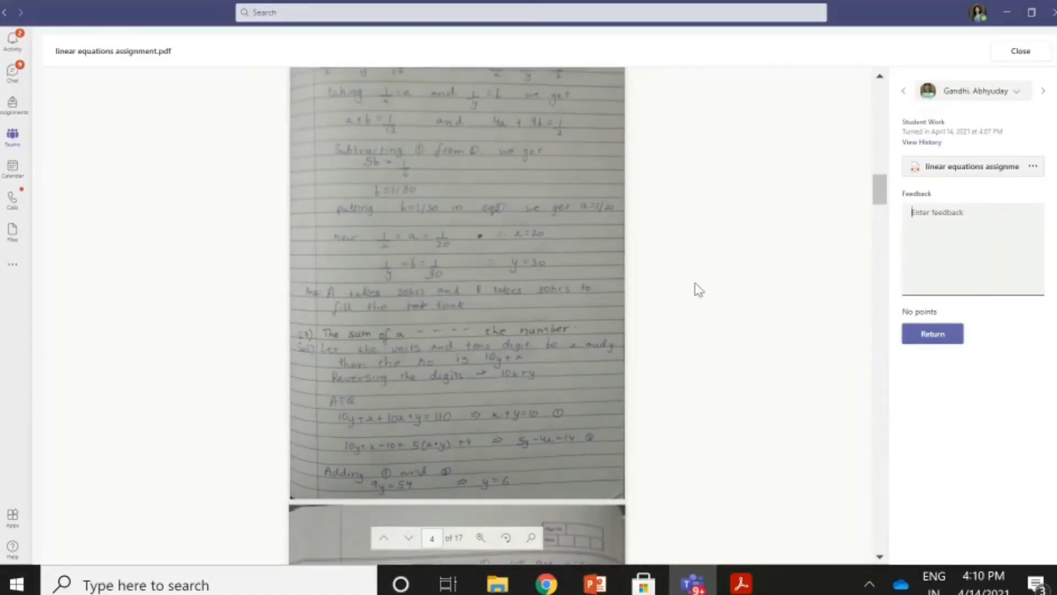
pyautogui.click(1032, 168)
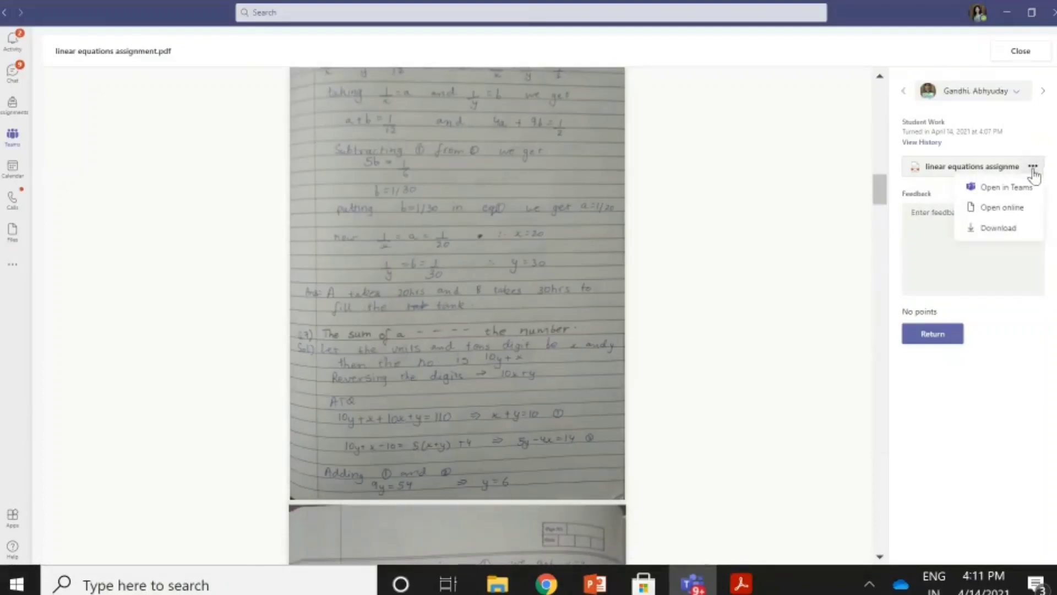
pyautogui.click(1000, 229)
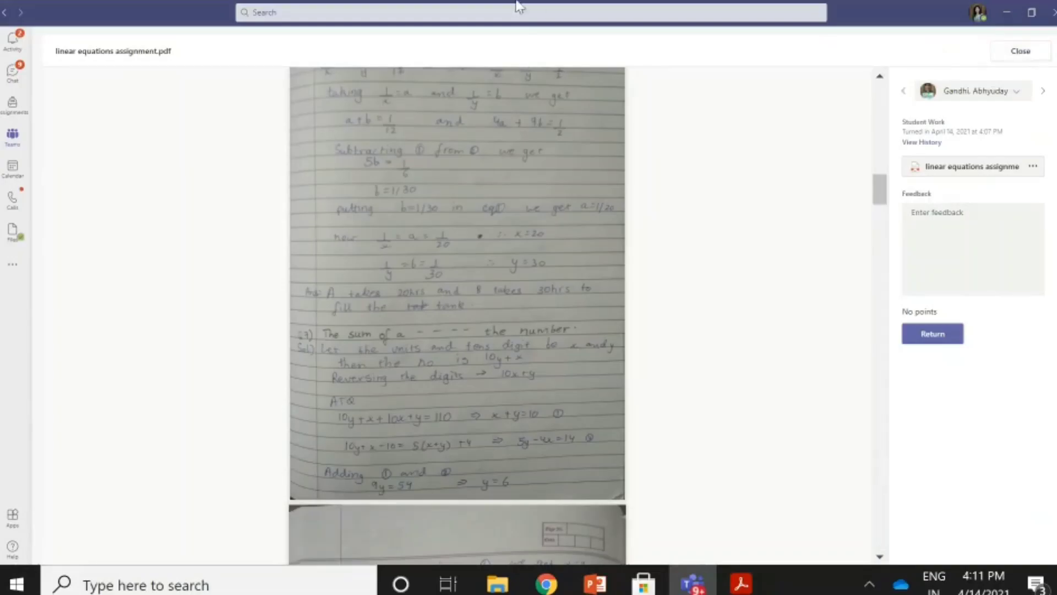
# Open the Mathematics X General channel's document library in SharePoint.
pyautogui.click(13, 138)
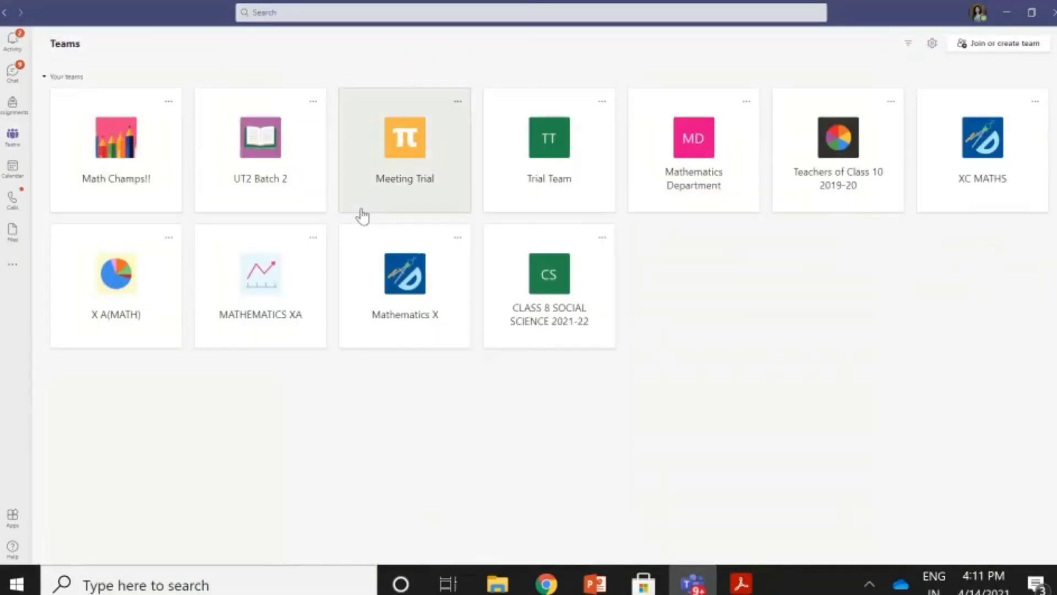
pyautogui.click(400, 283)
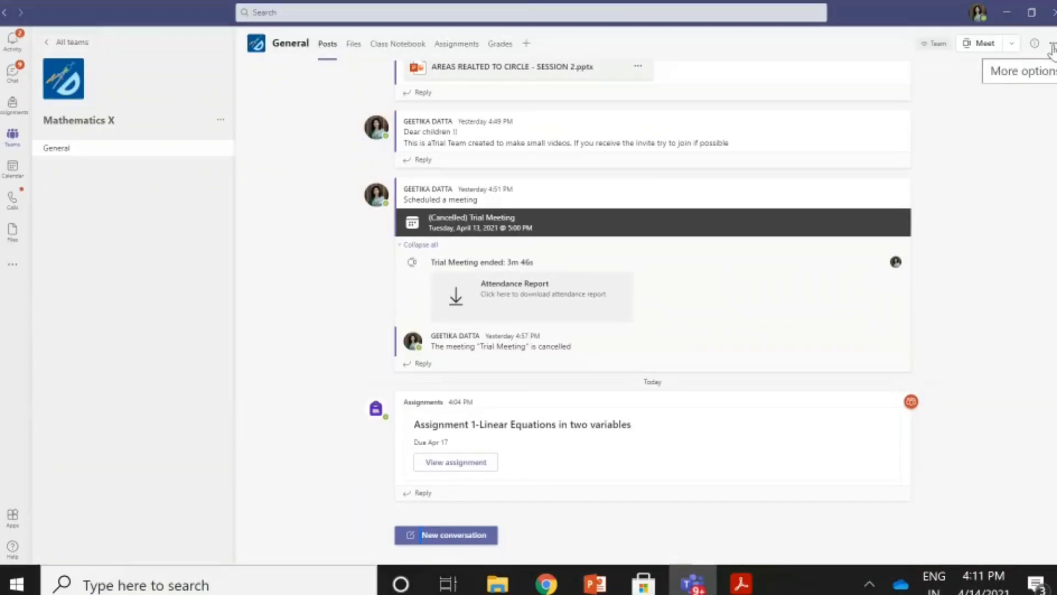
pyautogui.click(1051, 46)
pyautogui.moveTo(1037, 84)
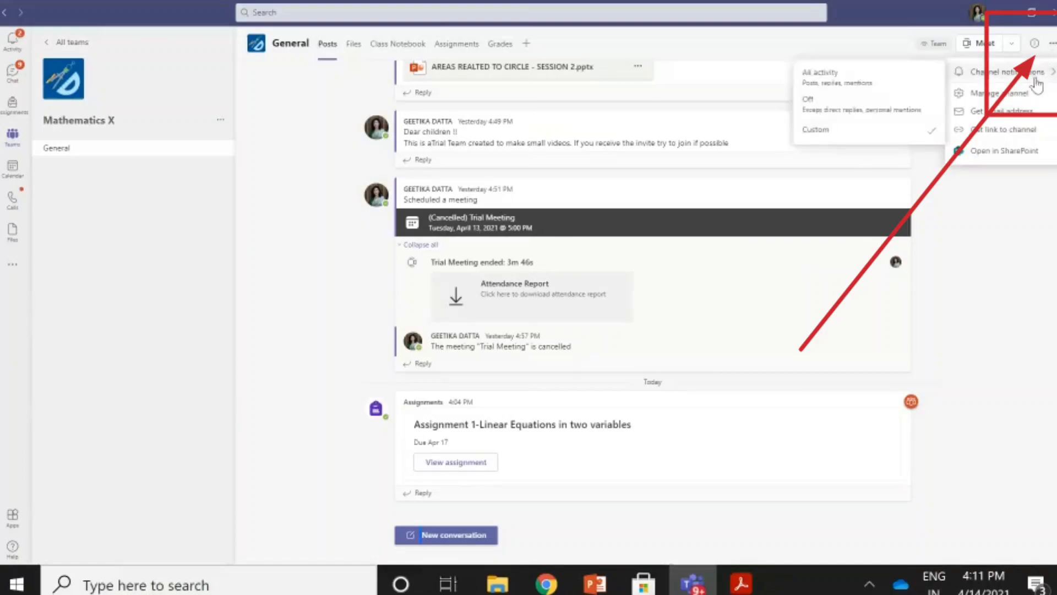
pyautogui.click(1005, 158)
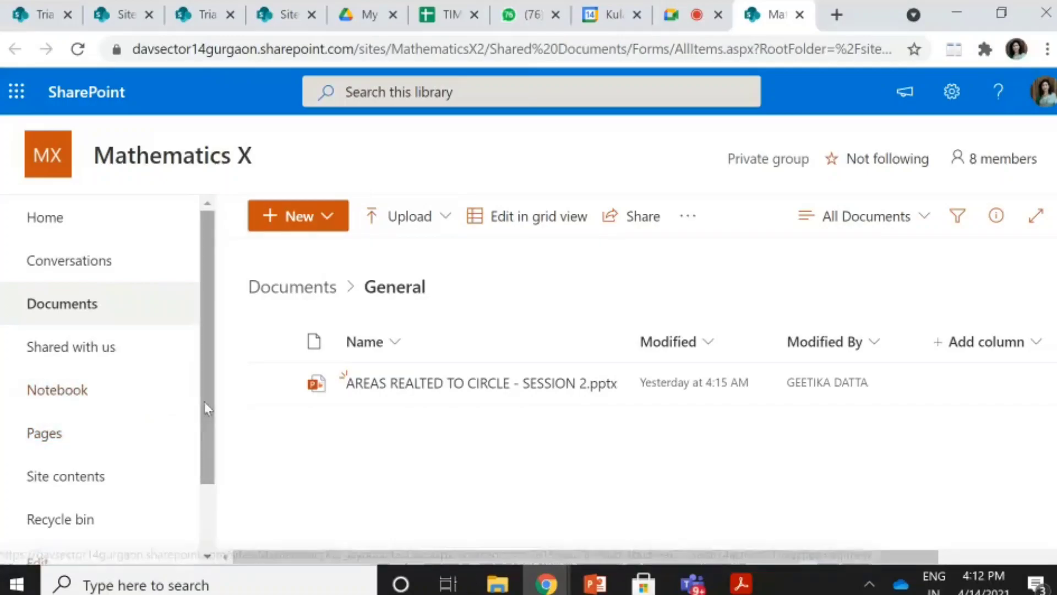
# Show the Mathematics X Site contents and scroll down to the Student Work library (27 items).
pyautogui.moveTo(207, 398); pyautogui.dragTo(204, 443)
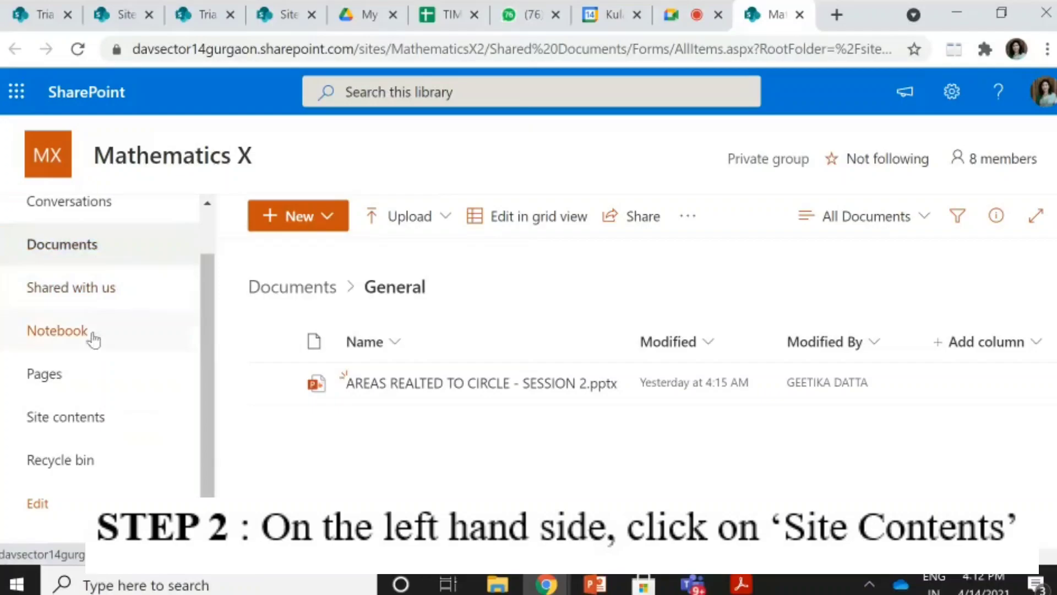
pyautogui.click(81, 427)
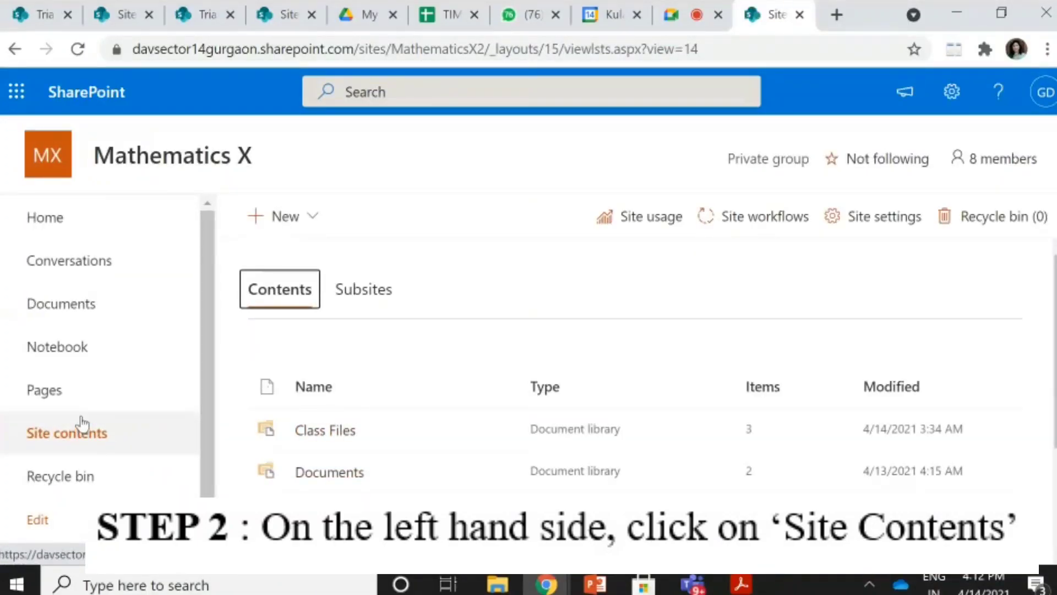
pyautogui.scroll(-2, 633, 413)
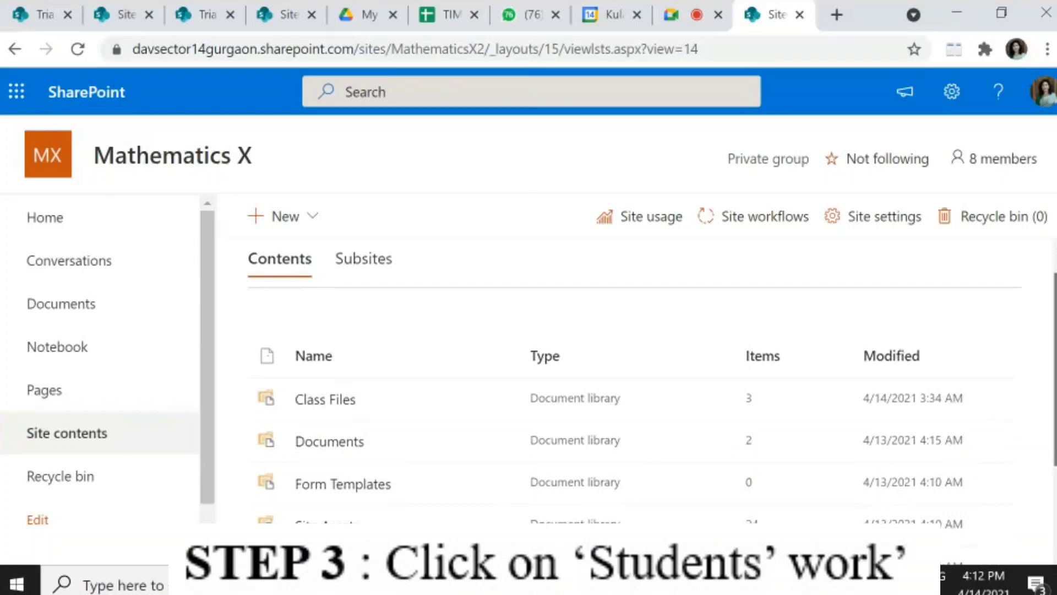
pyautogui.scroll(-2, 633, 412)
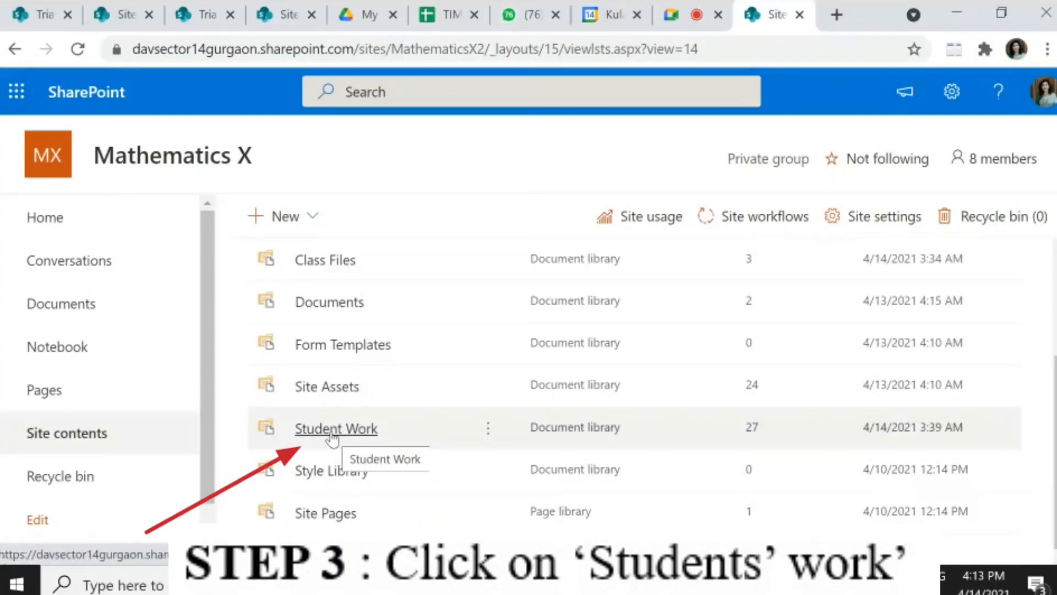
# Open the Student Work library and sync it to the computer with OneDrive.
pyautogui.click(332, 435)
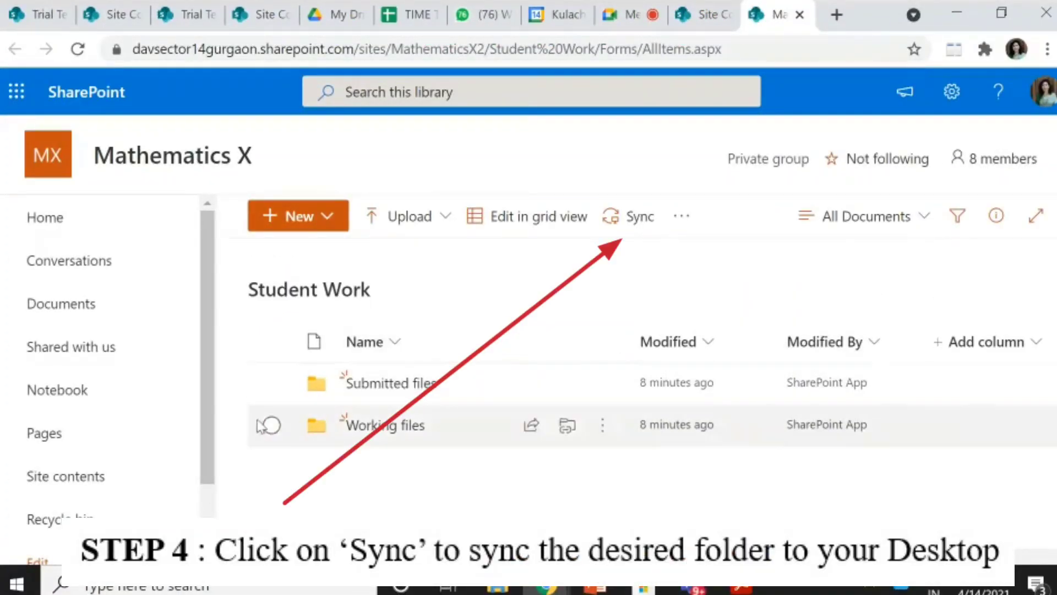
pyautogui.click(623, 228)
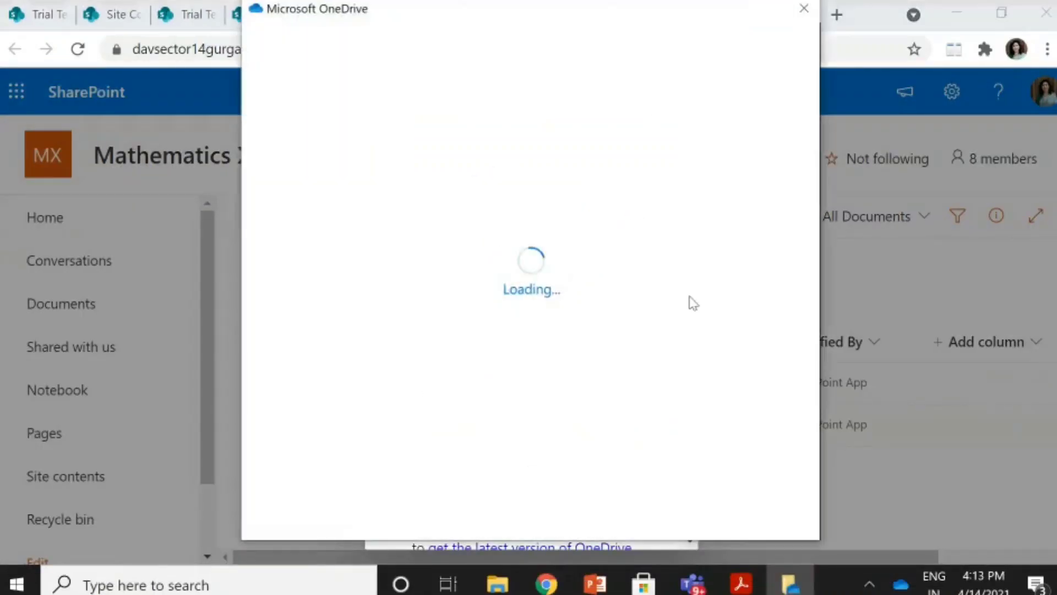